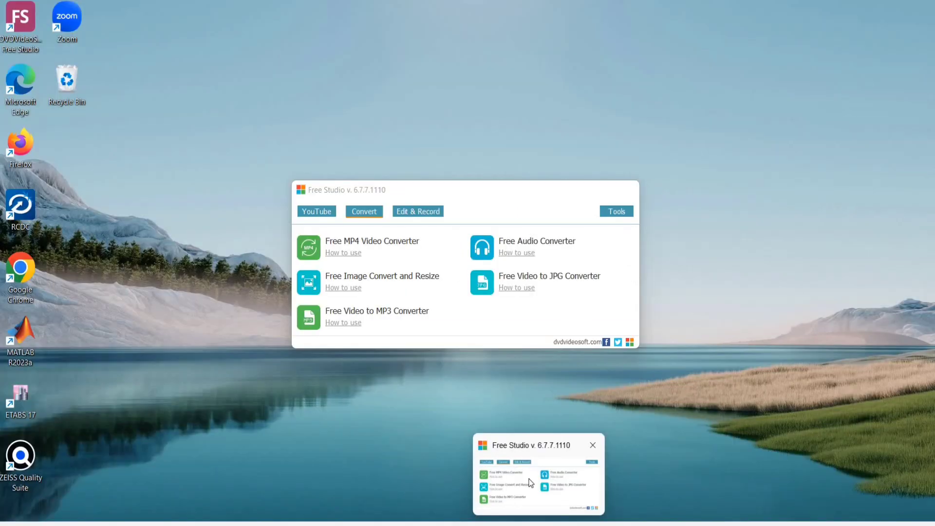
Step: From Free Studio, open the 'How to use' guide for Free Video to JPG Converter
{"action": "left_click", "coordinate": [531, 483]}
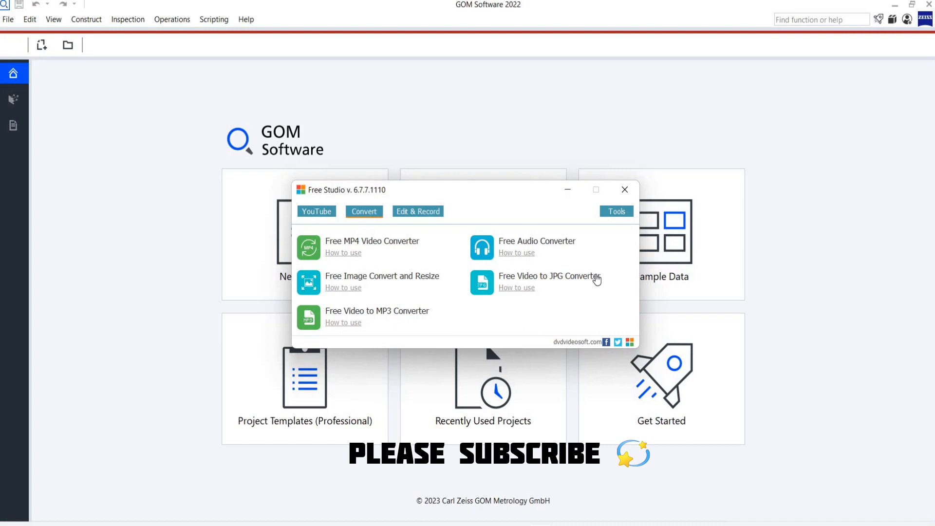
{"action": "left_click", "coordinate": [491, 292]}
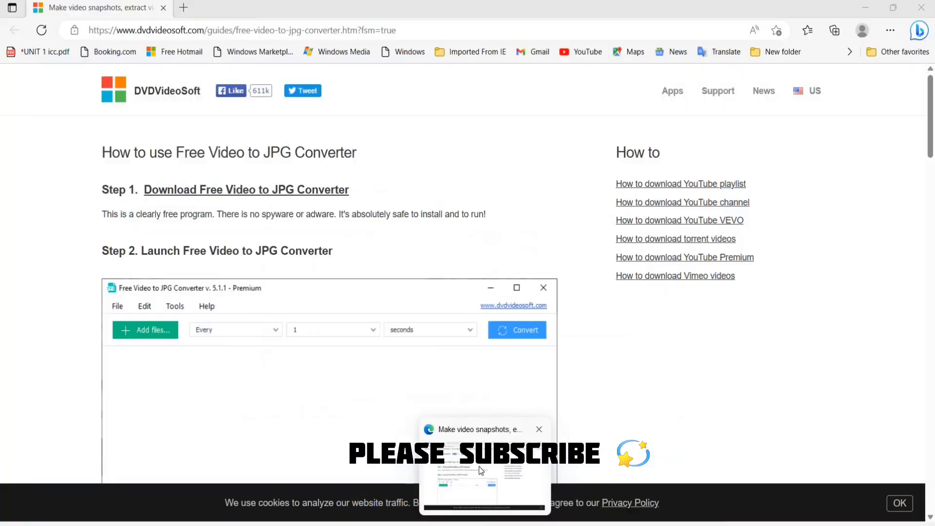
Step: Scroll the guide from Step 1 down to Step 5 'Extract Frames'
{"action": "left_click", "coordinate": [478, 467]}
{"action": "scroll", "coordinate": [293, 261], "scroll_direction": "down", "scroll_amount": 1}
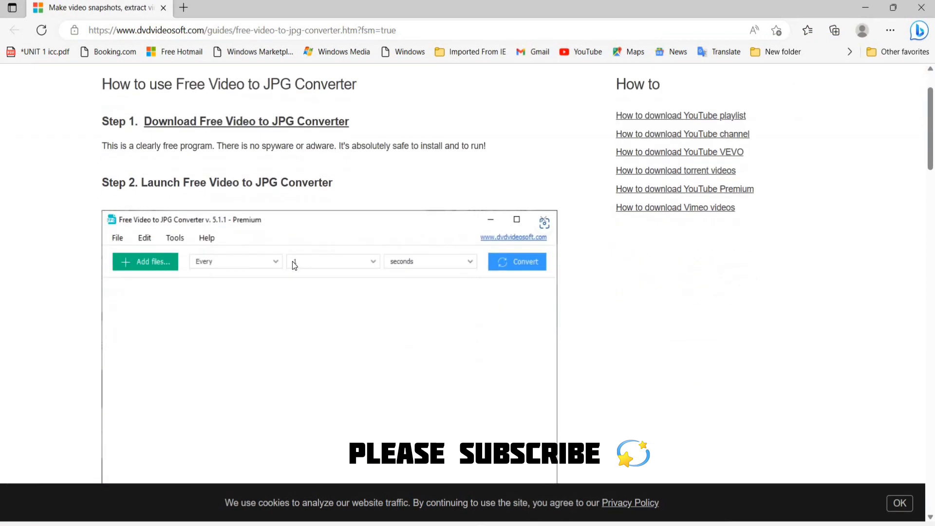
{"action": "scroll", "coordinate": [292, 261], "scroll_direction": "down", "scroll_amount": 2}
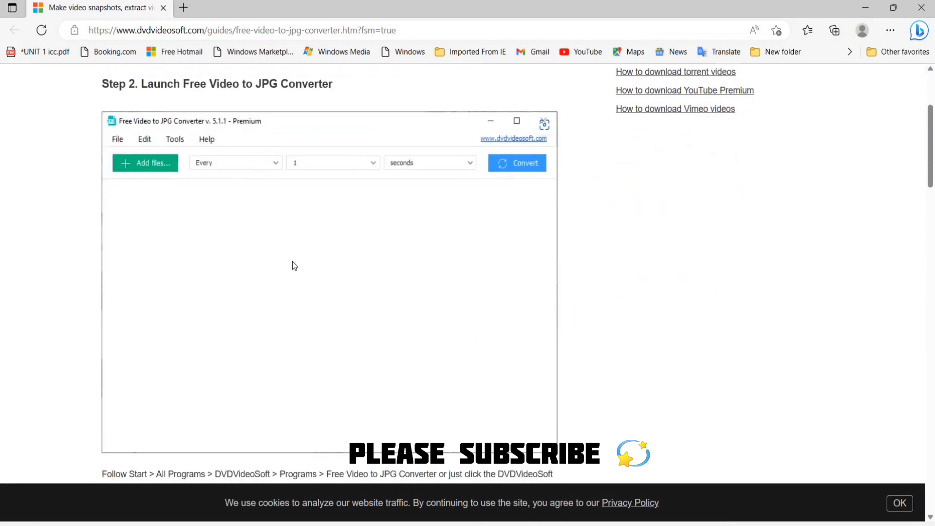
{"action": "scroll", "coordinate": [144, 165], "scroll_direction": "down", "scroll_amount": 5}
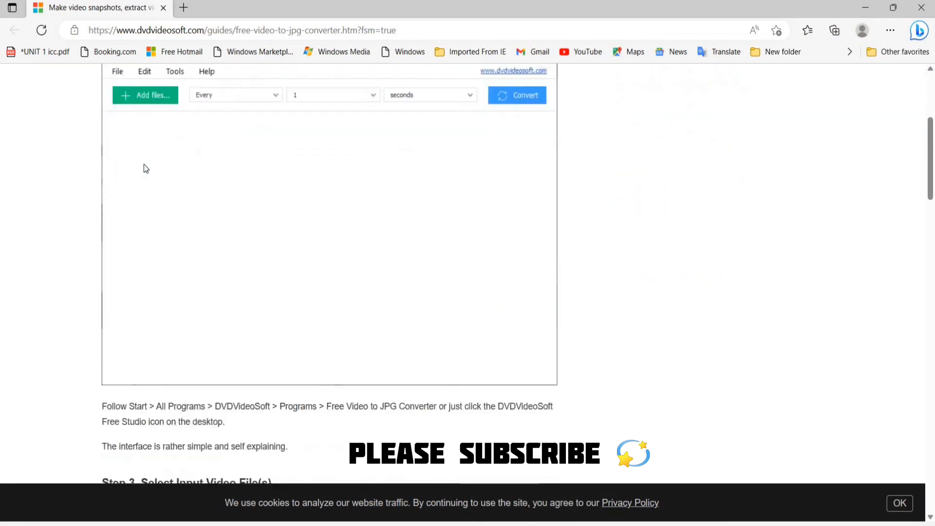
{"action": "scroll", "coordinate": [144, 164], "scroll_direction": "down", "scroll_amount": 2}
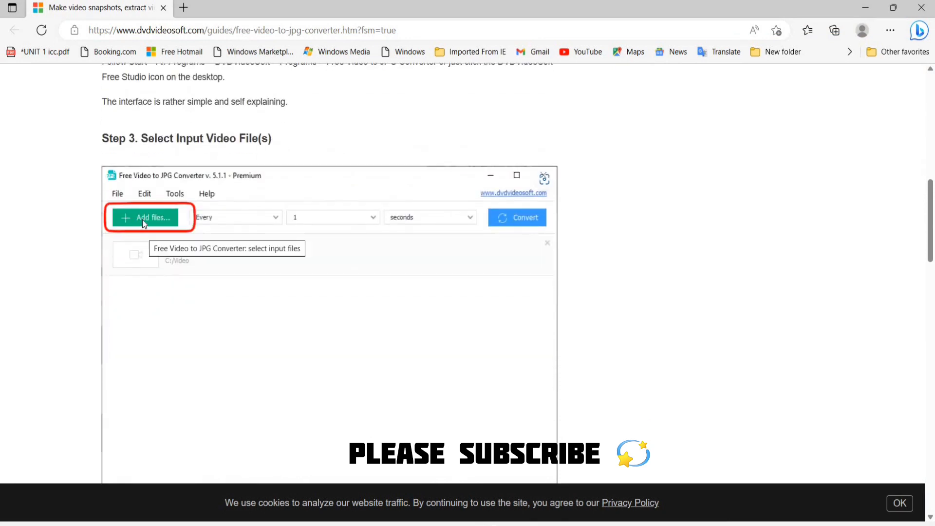
{"action": "scroll", "coordinate": [145, 223], "scroll_direction": "down", "scroll_amount": 1}
{"action": "scroll", "coordinate": [145, 224], "scroll_direction": "down", "scroll_amount": 6}
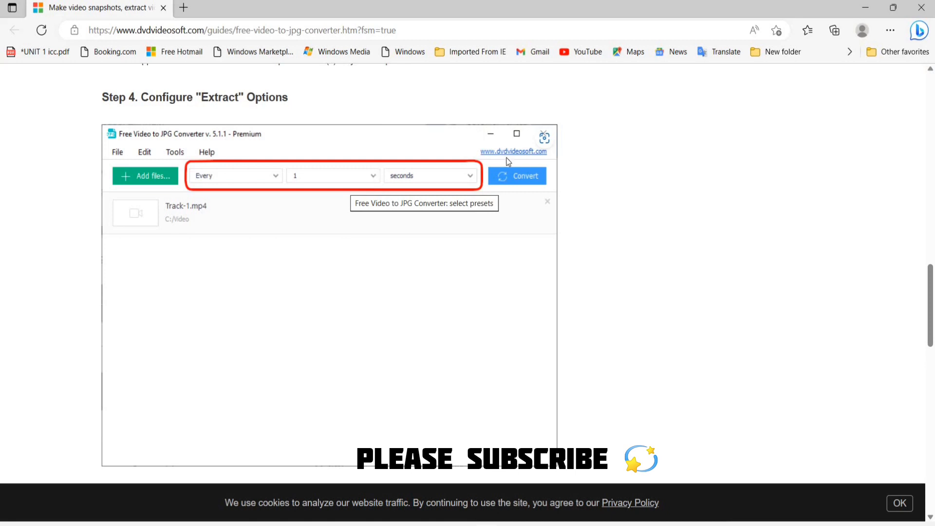
{"action": "scroll", "coordinate": [516, 182], "scroll_direction": "down", "scroll_amount": 8}
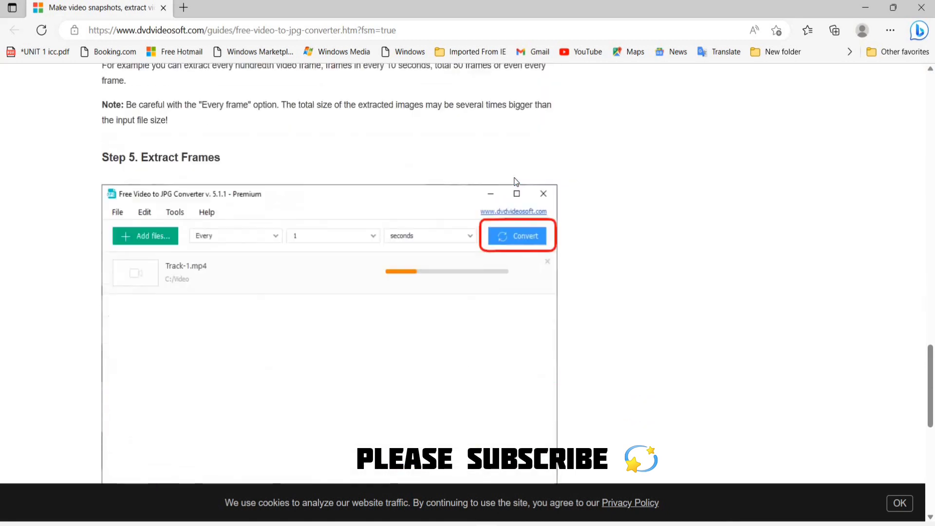
{"action": "scroll", "coordinate": [518, 229], "scroll_direction": "down", "scroll_amount": 1}
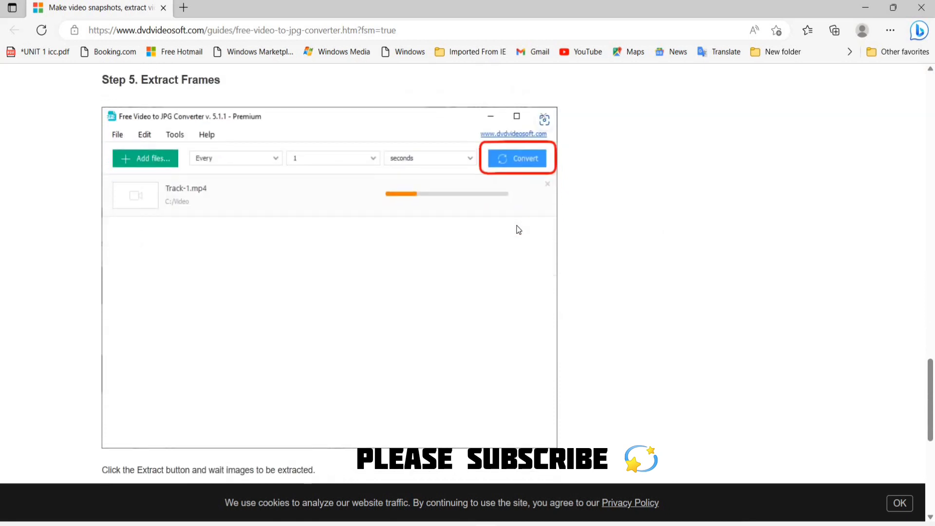
{"action": "scroll", "coordinate": [518, 230], "scroll_direction": "down", "scroll_amount": 2}
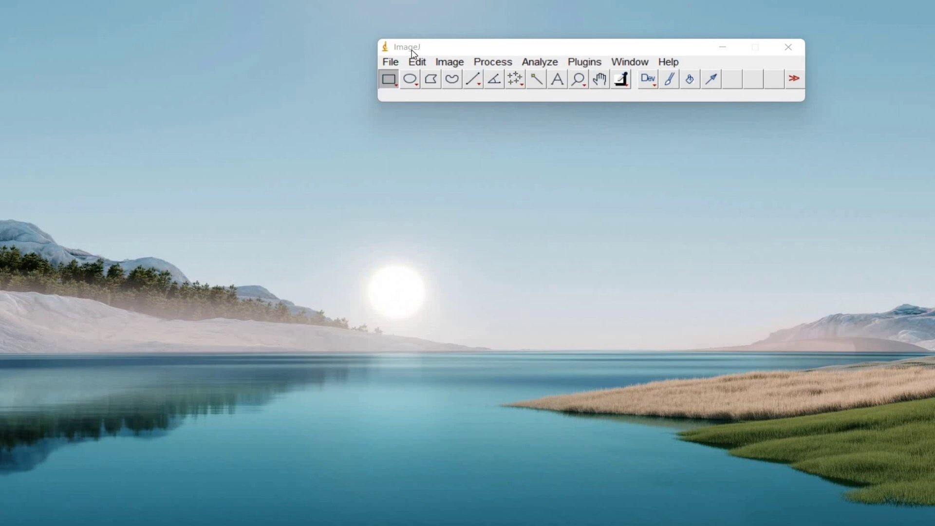
Step: Open BEAM _1111.tif from the BEAM- 1 folder and move its window up-left
{"action": "left_click", "coordinate": [390, 62]}
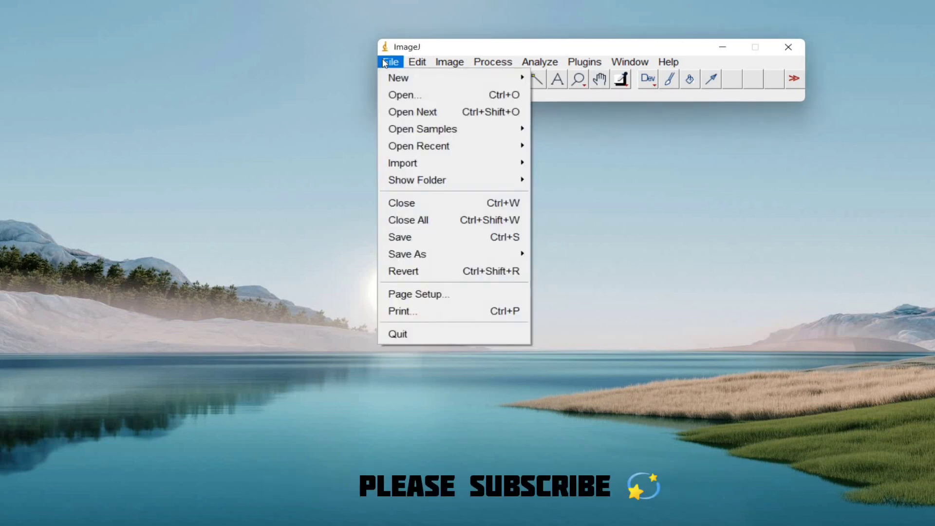
{"action": "left_click", "coordinate": [404, 100]}
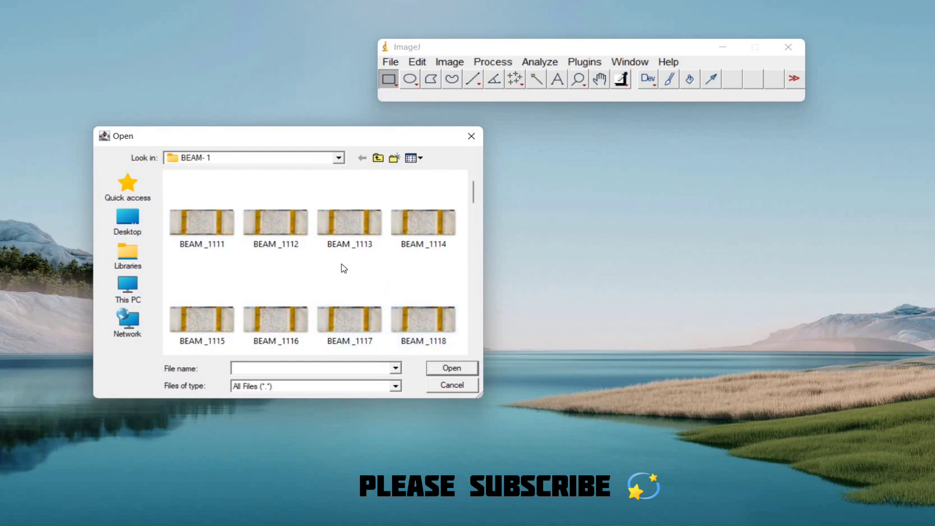
{"action": "scroll", "coordinate": [398, 248], "scroll_direction": "down", "scroll_amount": 5}
{"action": "scroll", "coordinate": [399, 247], "scroll_direction": "down", "scroll_amount": 2}
{"action": "scroll", "coordinate": [399, 248], "scroll_direction": "up", "scroll_amount": 6}
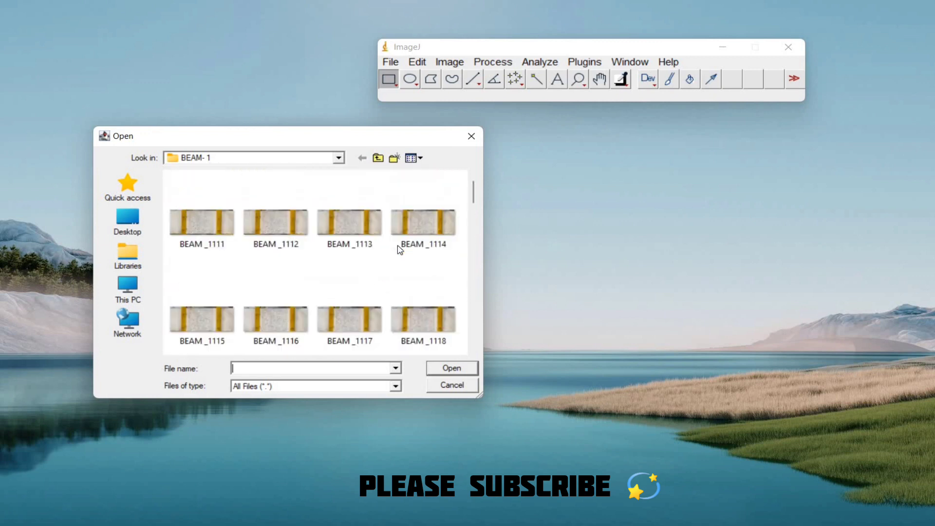
{"action": "left_click", "coordinate": [214, 244]}
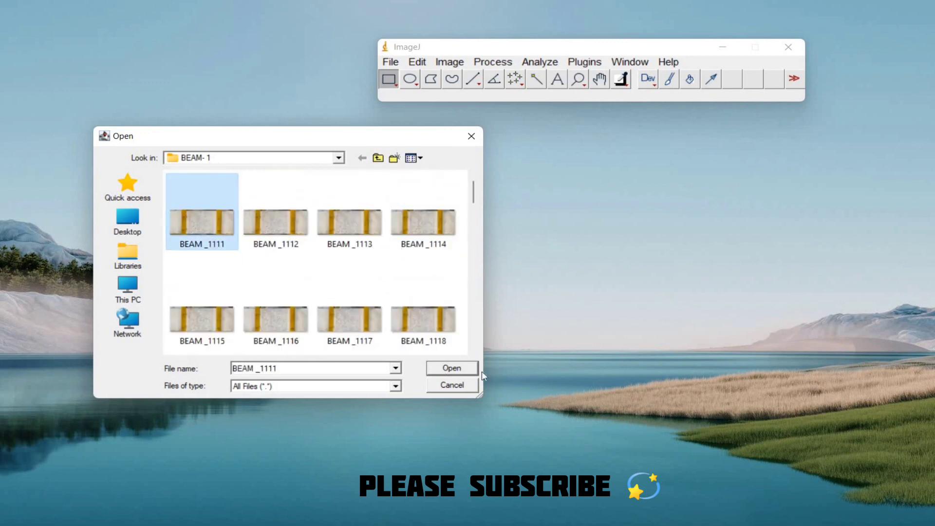
{"action": "left_click", "coordinate": [449, 371]}
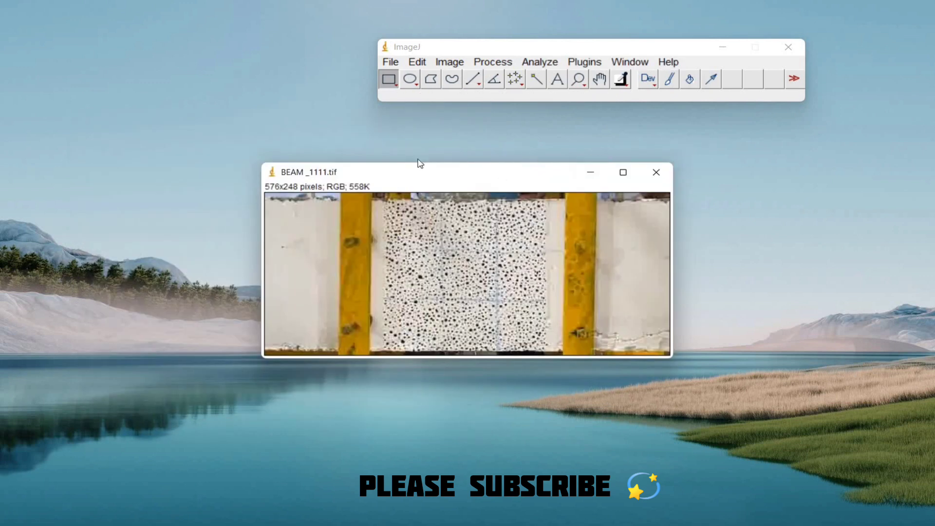
{"action": "left_click_drag", "start_coordinate": [464, 174], "coordinate": [355, 151]}
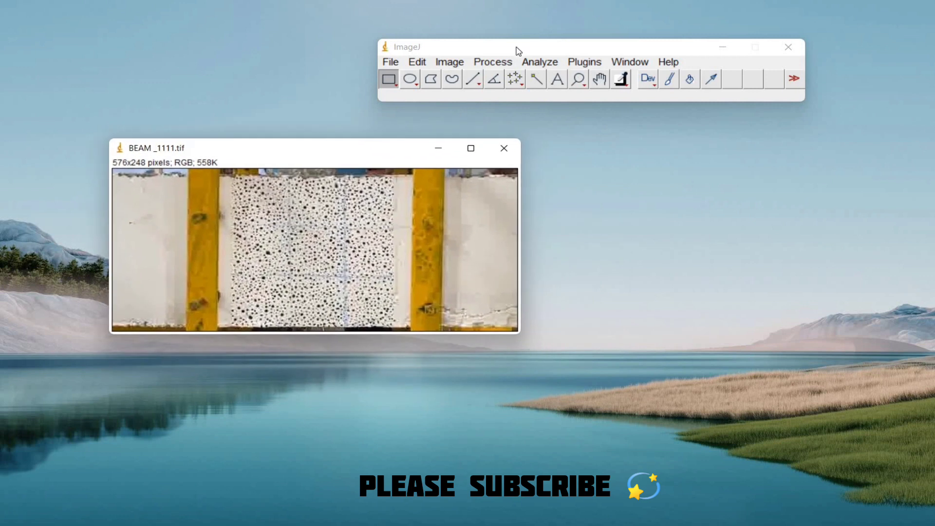
Step: Start the macro Recorder from Plugins > Macros > Record and park it at lower right
{"action": "left_click", "coordinate": [594, 61]}
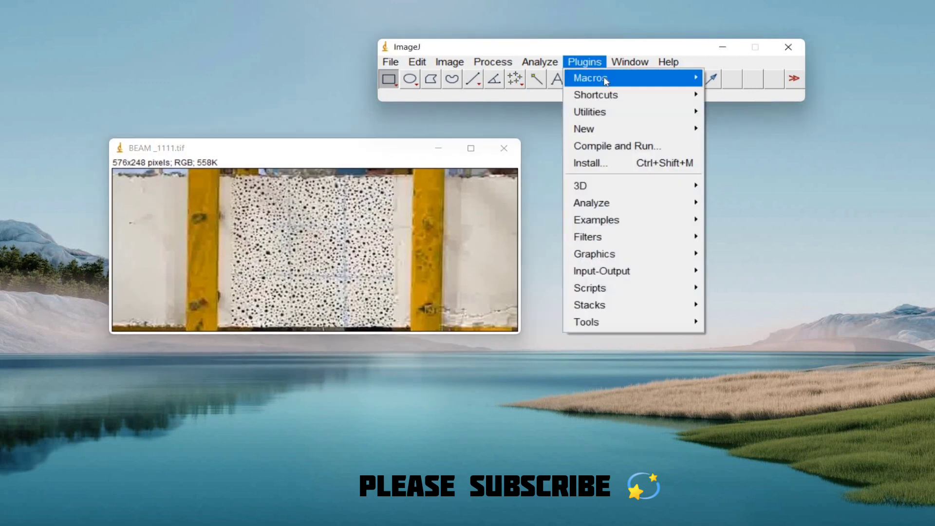
{"action": "mouse_move", "coordinate": [606, 81]}
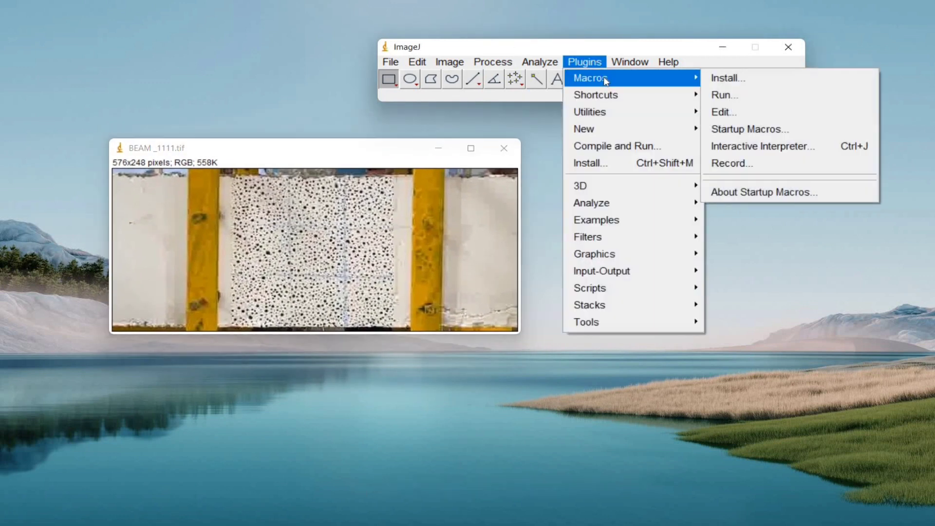
{"action": "left_click", "coordinate": [733, 165]}
{"action": "left_click_drag", "start_coordinate": [445, 175], "coordinate": [696, 258]}
{"action": "left_click_drag", "start_coordinate": [693, 314], "coordinate": [703, 302]}
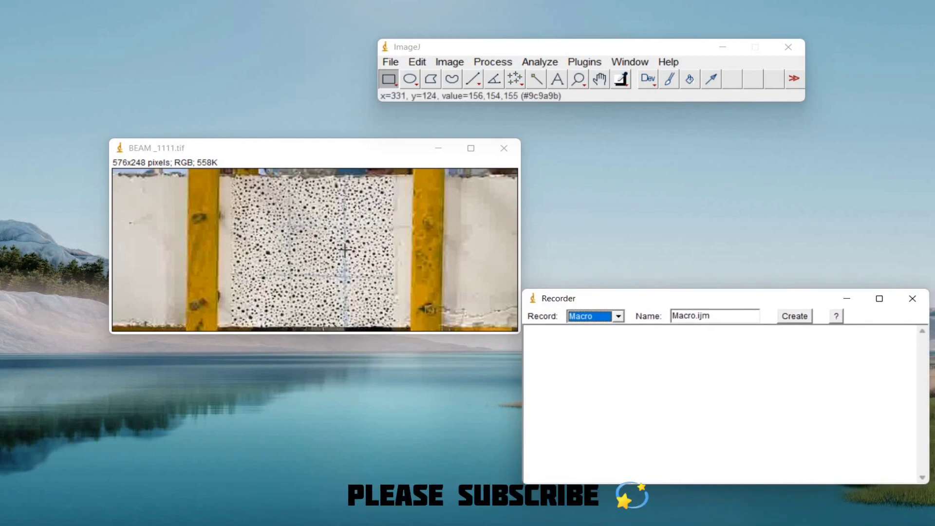
Step: Select the beam with a rectangle and crop the image to 479x238 pixels
{"action": "left_click", "coordinate": [455, 64]}
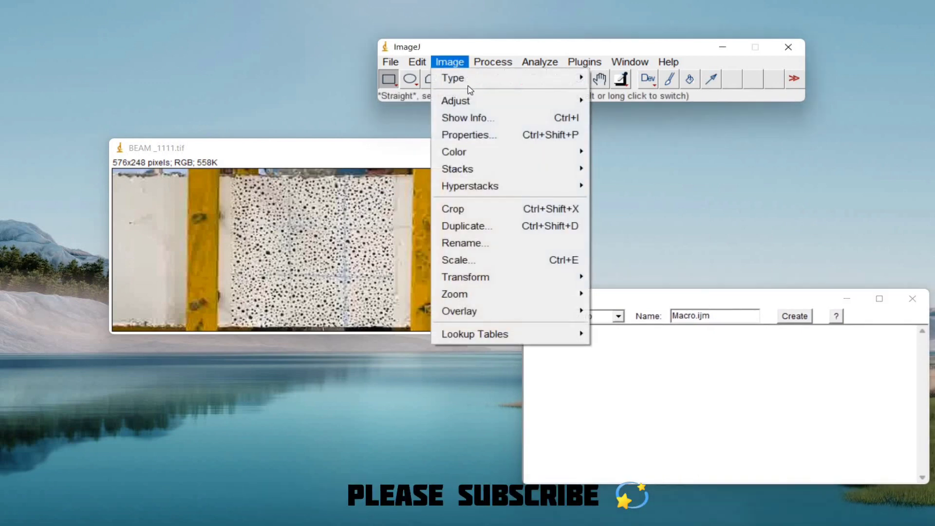
{"action": "left_click", "coordinate": [190, 195]}
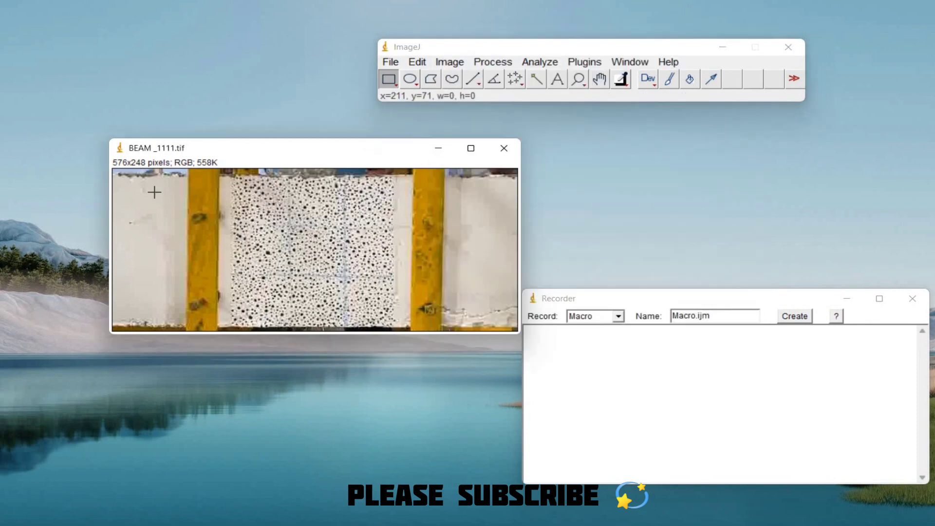
{"action": "left_click_drag", "start_coordinate": [151, 172], "coordinate": [486, 329]}
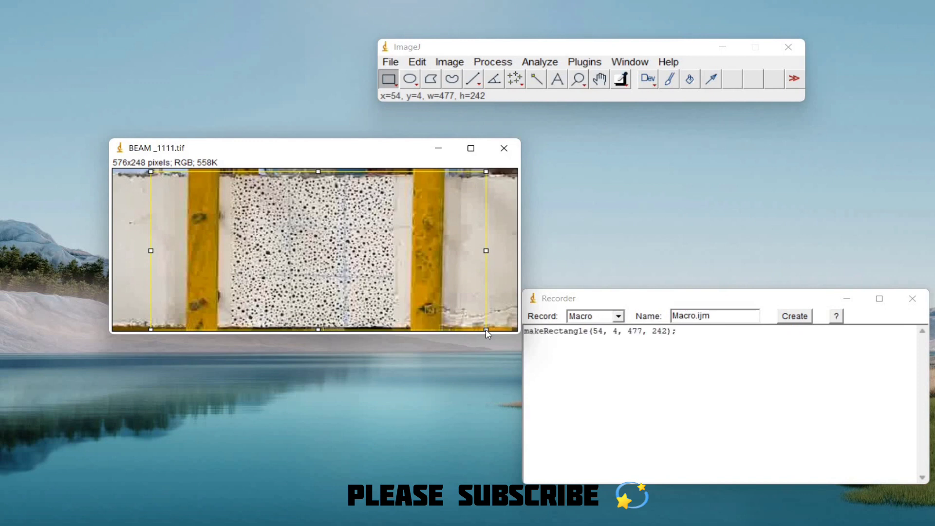
{"action": "left_click", "coordinate": [450, 64]}
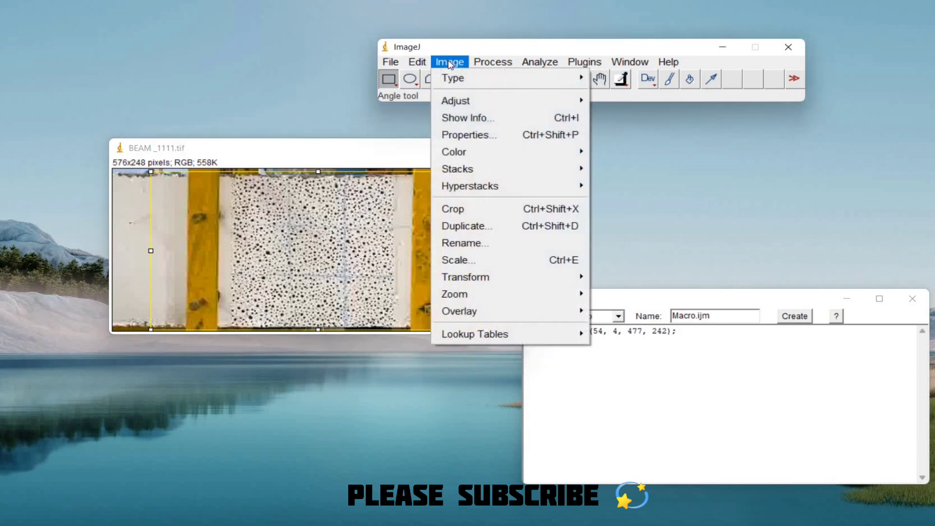
{"action": "left_click", "coordinate": [469, 209]}
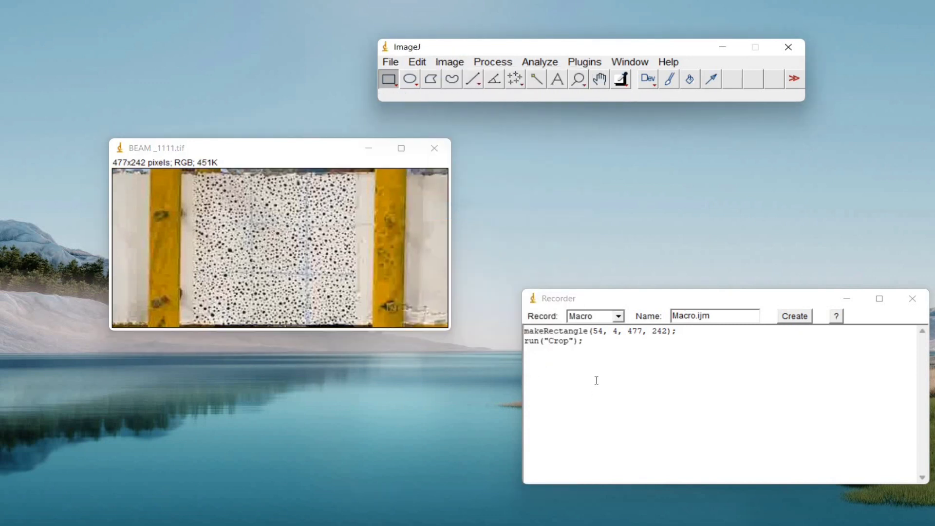
{"action": "left_click", "coordinate": [594, 341]}
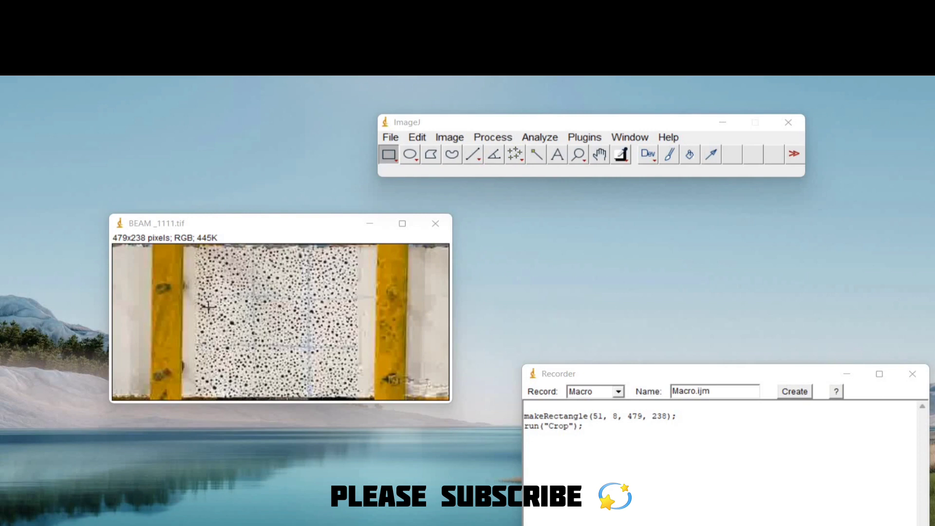
{"action": "left_click", "coordinate": [449, 136]}
{"action": "mouse_move", "coordinate": [465, 171]}
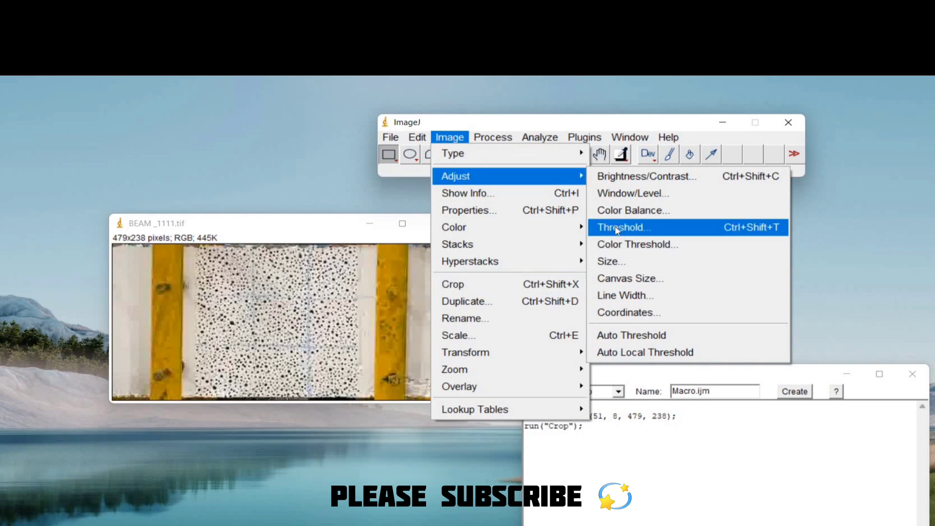
Step: Set the Color Threshold display to B&W, then close the Threshold Color dialog
{"action": "left_click", "coordinate": [629, 247]}
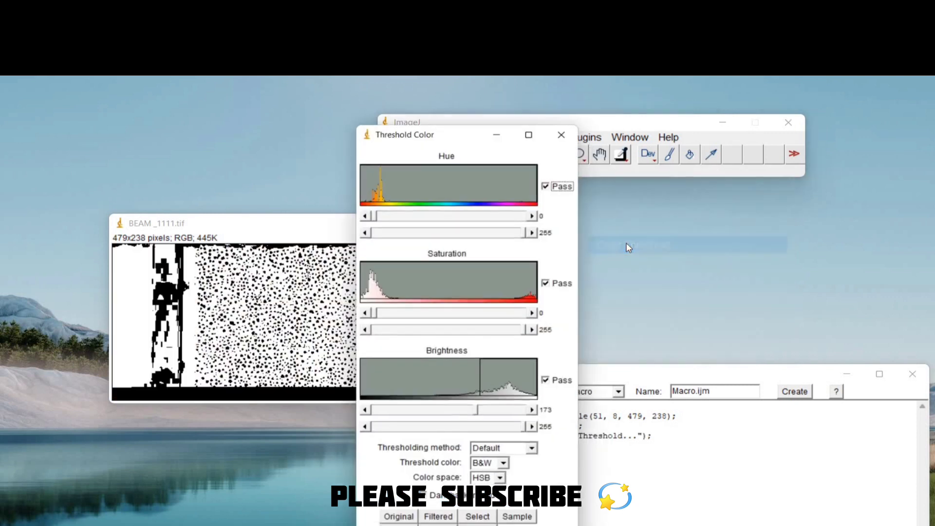
{"action": "left_click", "coordinate": [507, 466]}
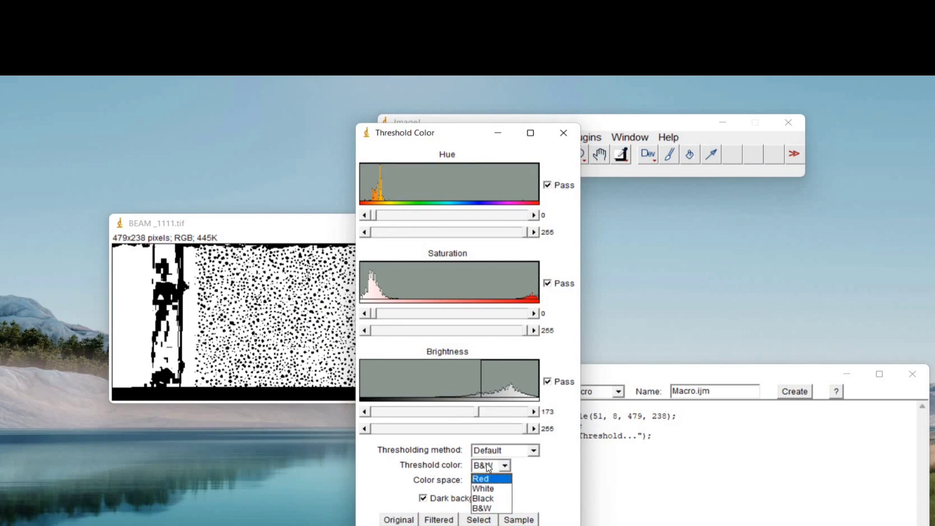
{"action": "left_click", "coordinate": [481, 509]}
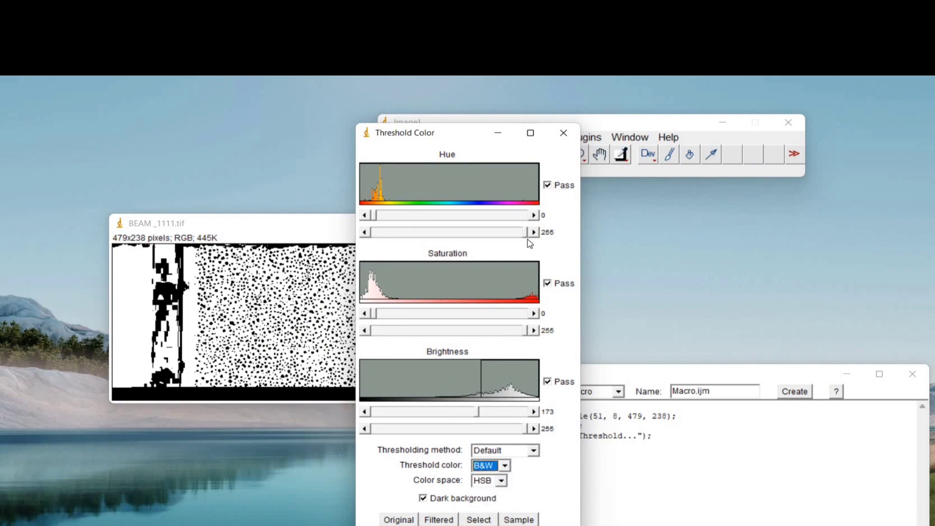
{"action": "left_click", "coordinate": [563, 134]}
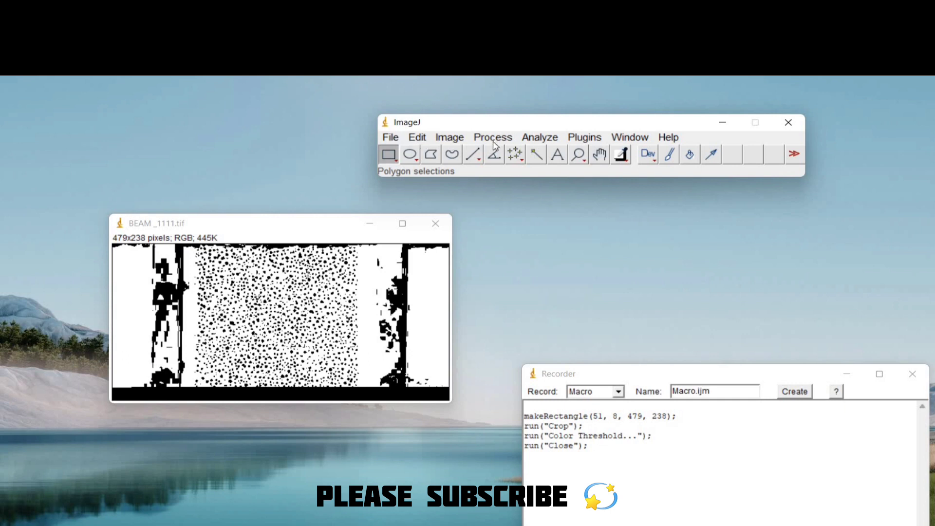
Step: Copy the makeRectangle(51, 8, 479, 238) and run("Crop") lines from the Recorder
{"action": "left_click_drag", "start_coordinate": [584, 427], "coordinate": [518, 415]}
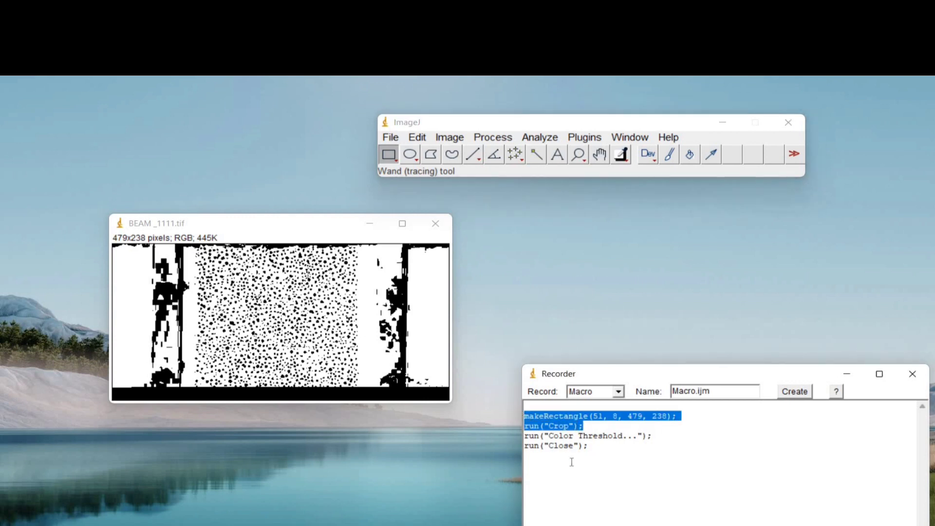
{"action": "right_click", "coordinate": [555, 418]}
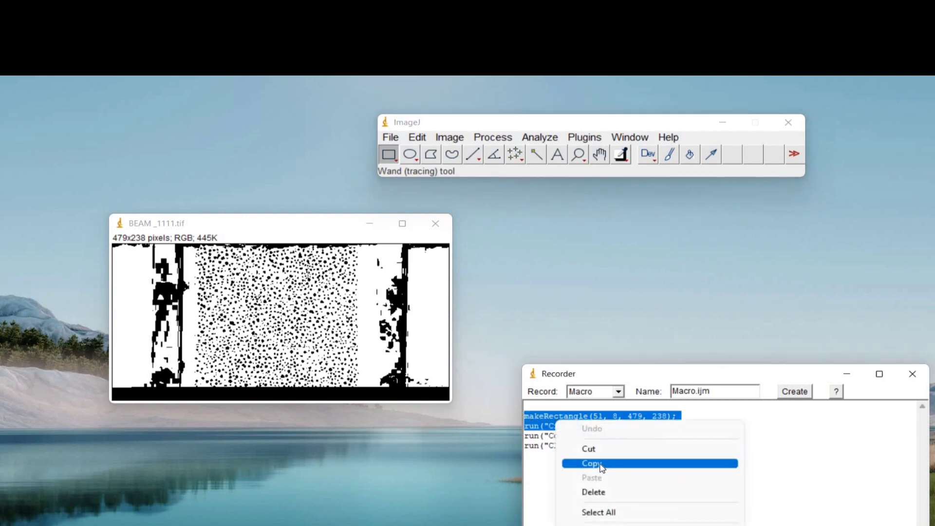
{"action": "left_click", "coordinate": [601, 465]}
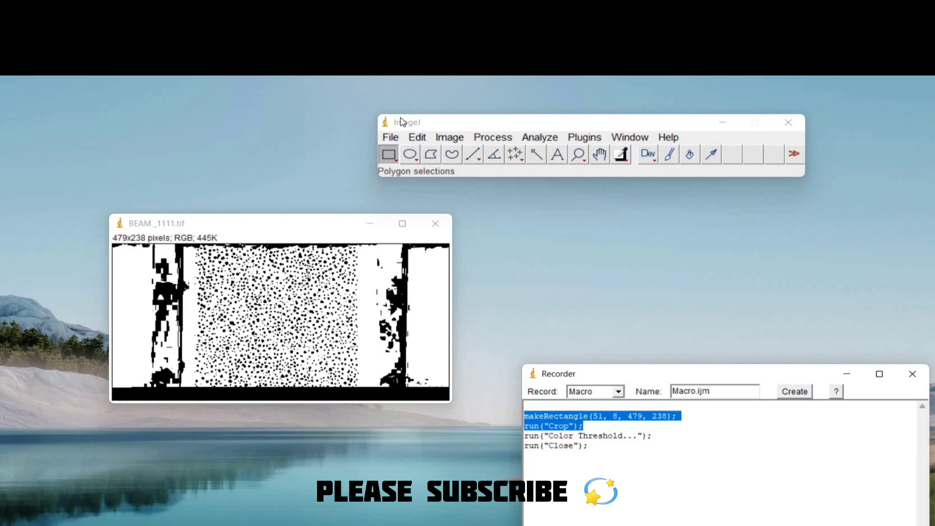
Step: Open Process > Batch > Macro with C:\BEAM ANALYSIS\BEAM- 1 as the input folder
{"action": "left_click", "coordinate": [482, 138]}
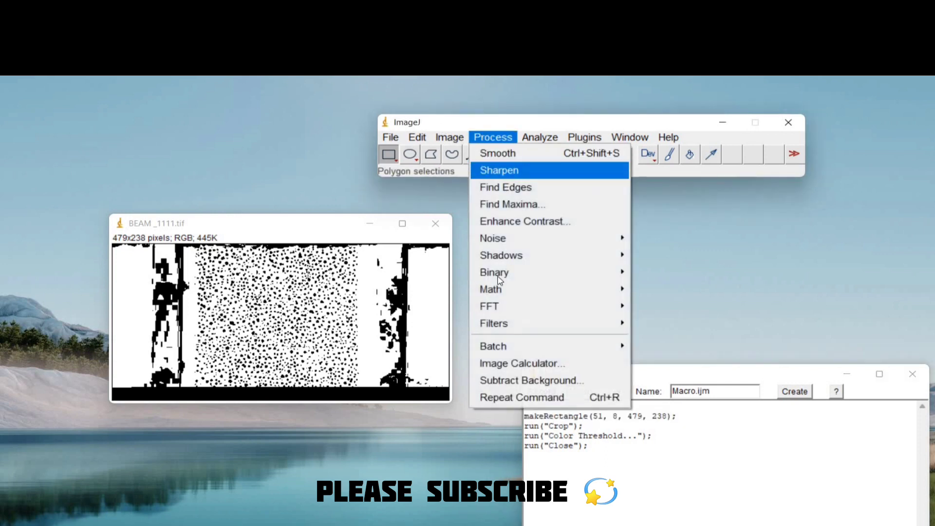
{"action": "mouse_move", "coordinate": [502, 349]}
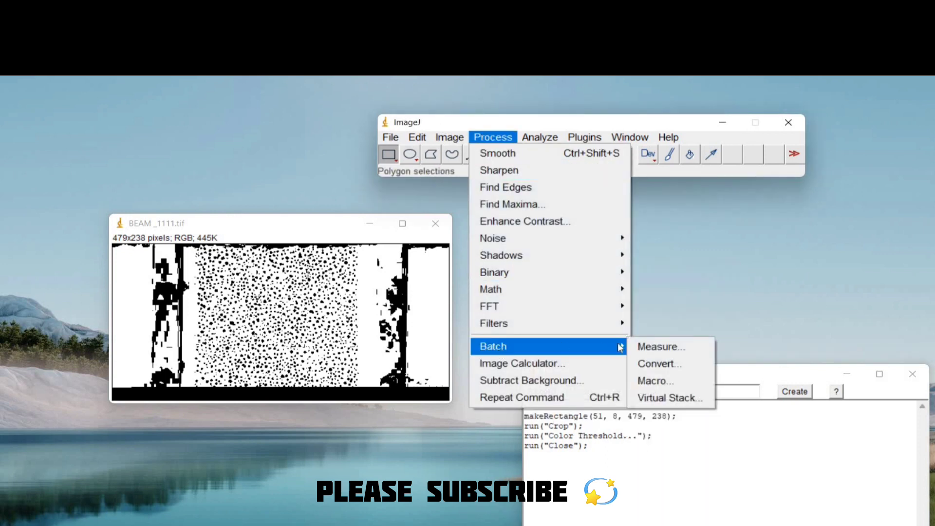
{"action": "left_click", "coordinate": [654, 381]}
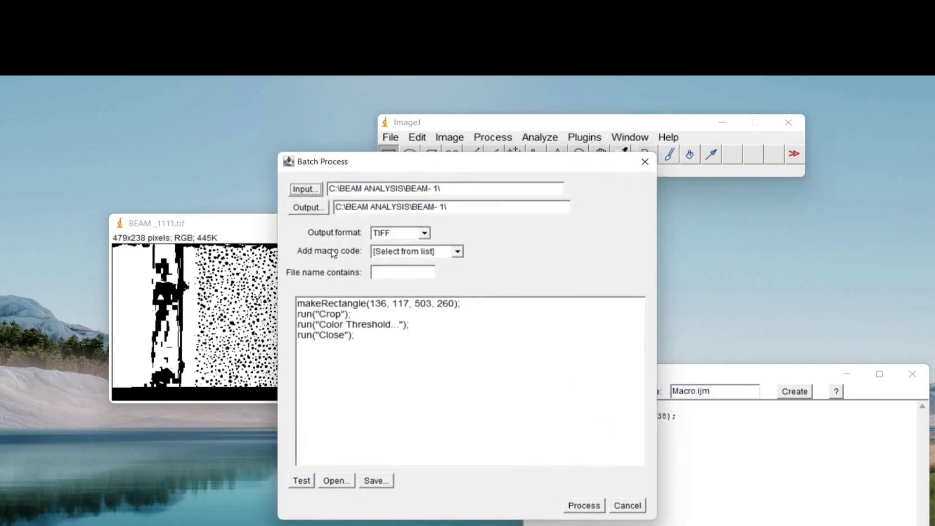
{"action": "left_click", "coordinate": [305, 193]}
{"action": "left_click", "coordinate": [286, 247]}
{"action": "double_click", "coordinate": [286, 247]}
{"action": "left_click", "coordinate": [572, 446]}
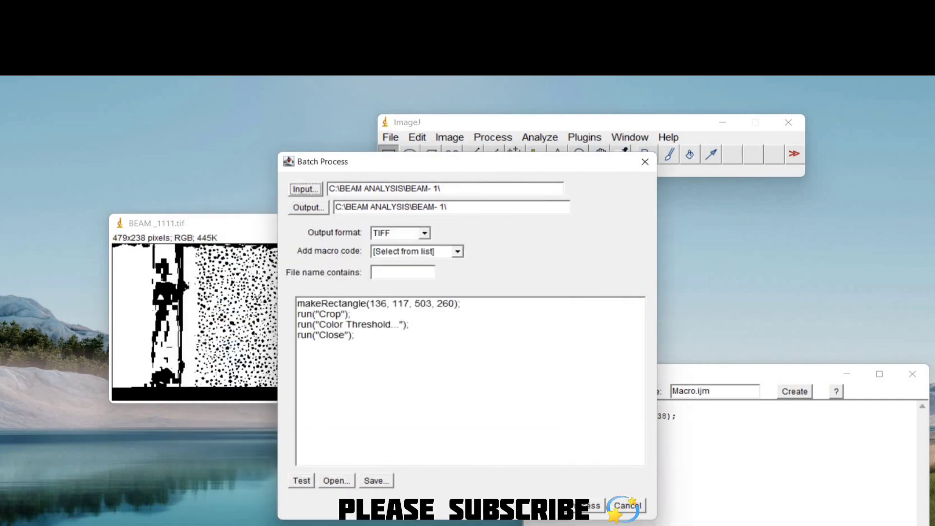
Step: Check the BEAM- 1 images in File Explorer, then minimize it
{"action": "left_click", "coordinate": [302, 511]}
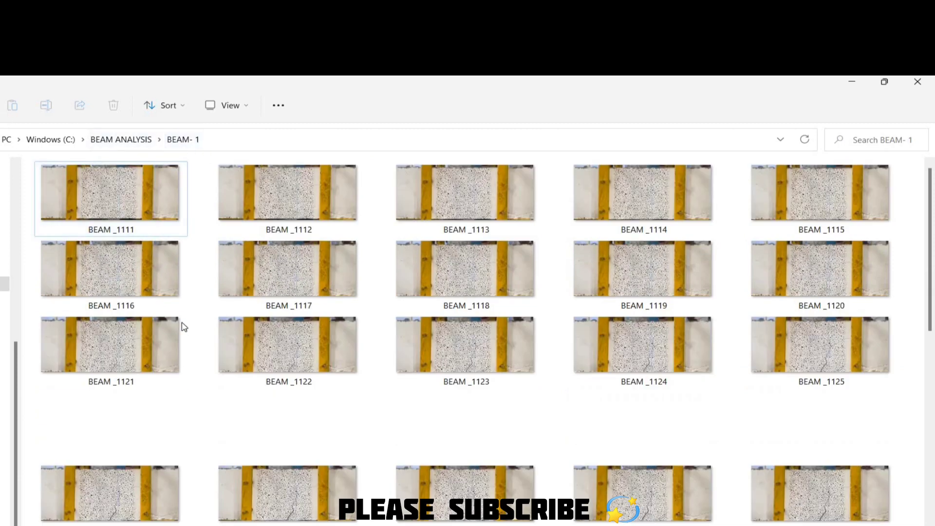
{"action": "scroll", "coordinate": [182, 325], "scroll_direction": "down", "scroll_amount": 10}
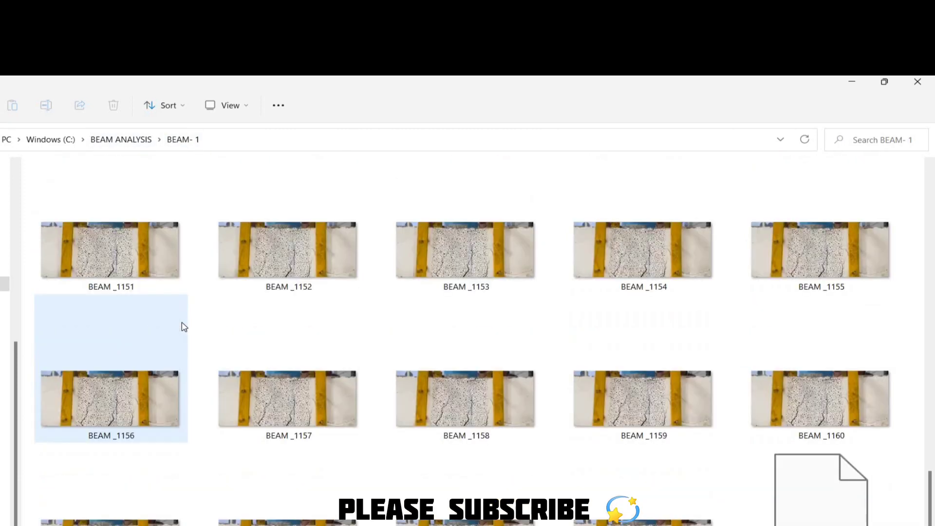
{"action": "scroll", "coordinate": [183, 326], "scroll_direction": "up", "scroll_amount": 10}
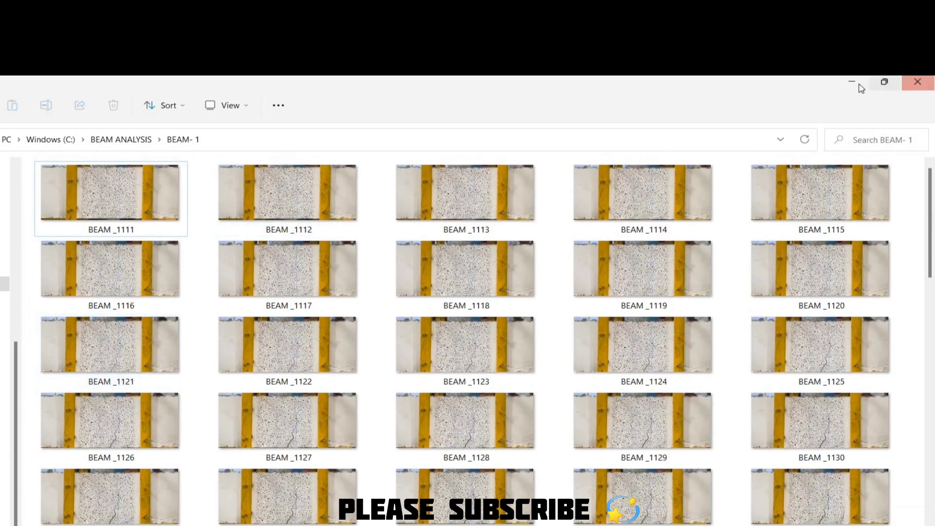
{"action": "left_click", "coordinate": [853, 83]}
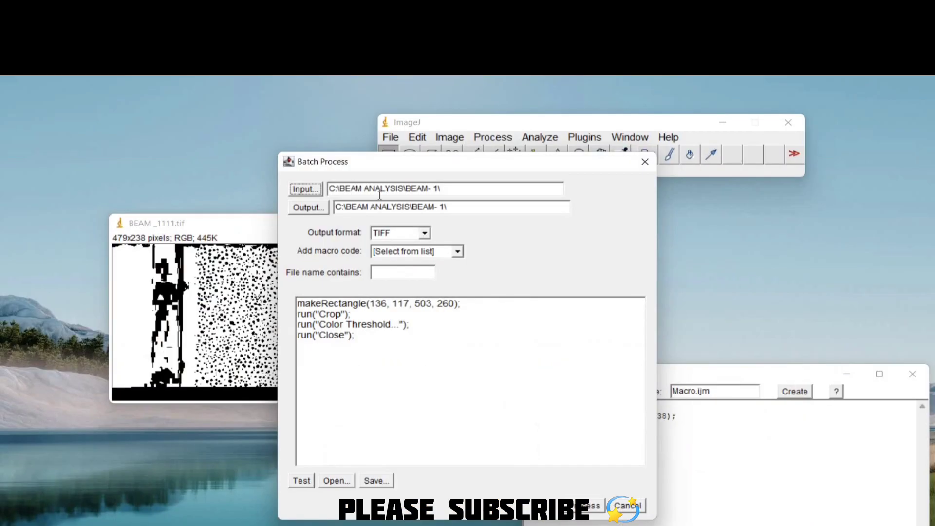
Step: Set the batch output folder to BEAM- 1
{"action": "left_click", "coordinate": [308, 212]}
{"action": "left_click", "coordinate": [300, 247]}
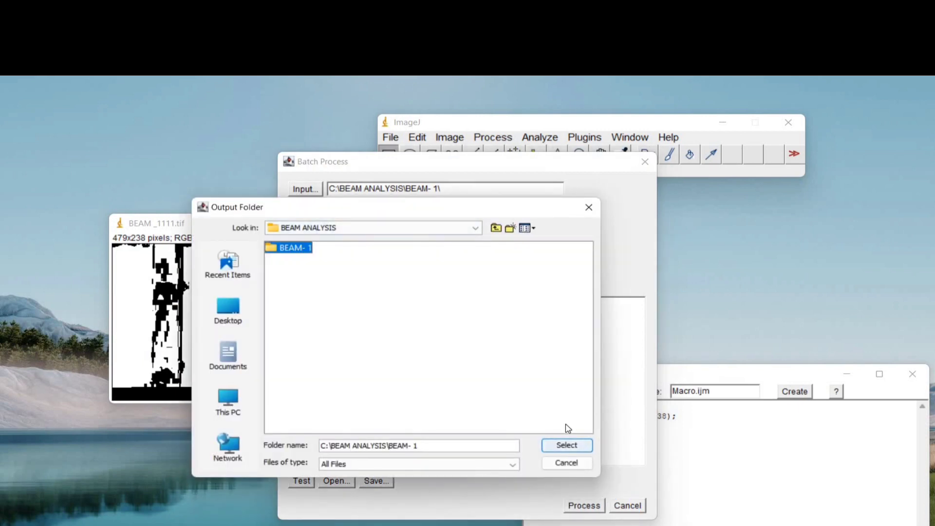
{"action": "left_click", "coordinate": [565, 445]}
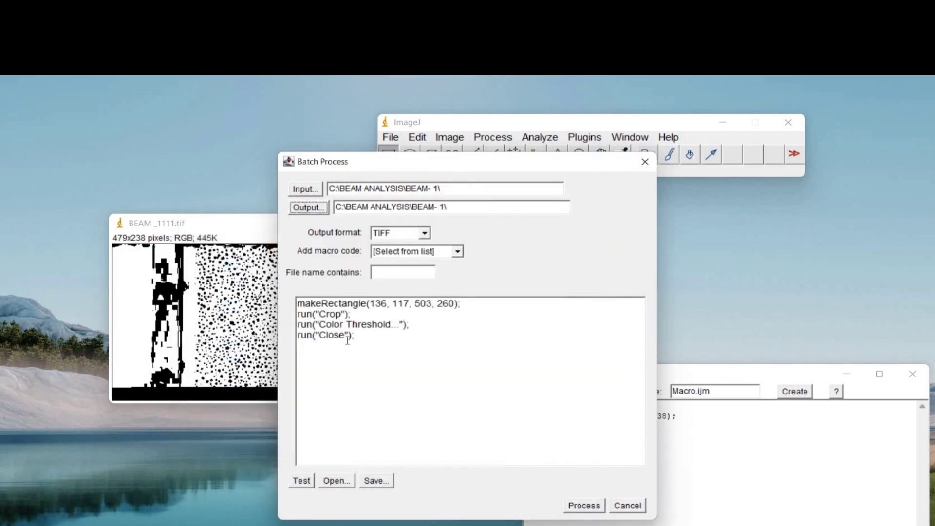
Step: Replace the batch macro code with the copied makeRectangle and Crop lines
{"action": "left_click_drag", "start_coordinate": [363, 339], "coordinate": [293, 295]}
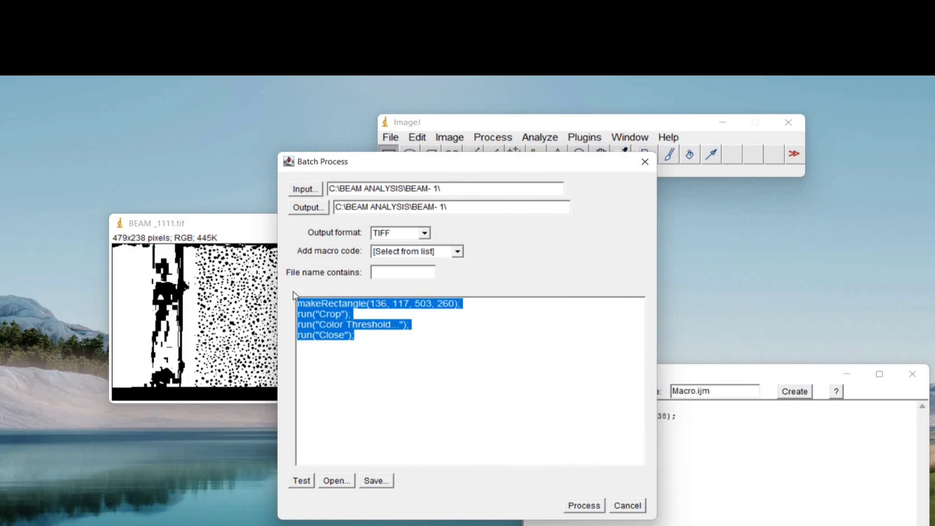
{"action": "key", "text": "Delete"}
{"action": "right_click", "coordinate": [343, 358]}
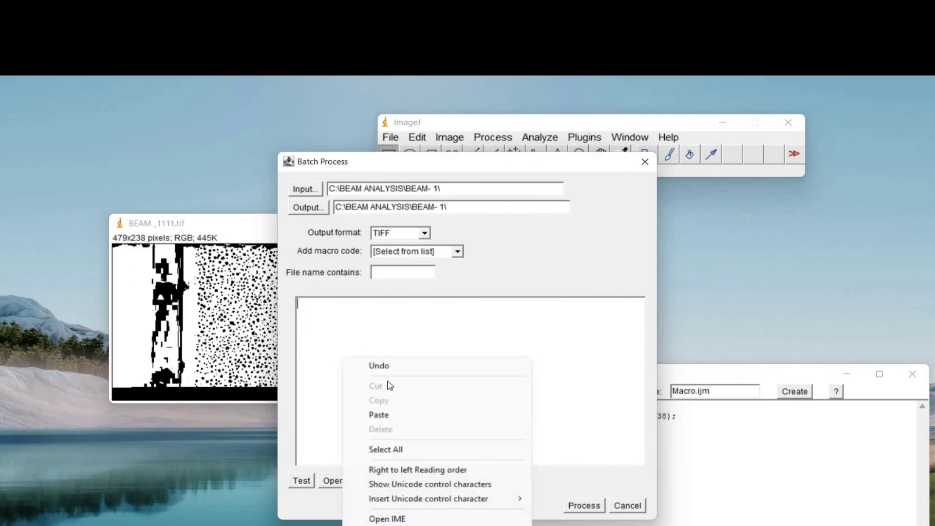
{"action": "left_click", "coordinate": [384, 415]}
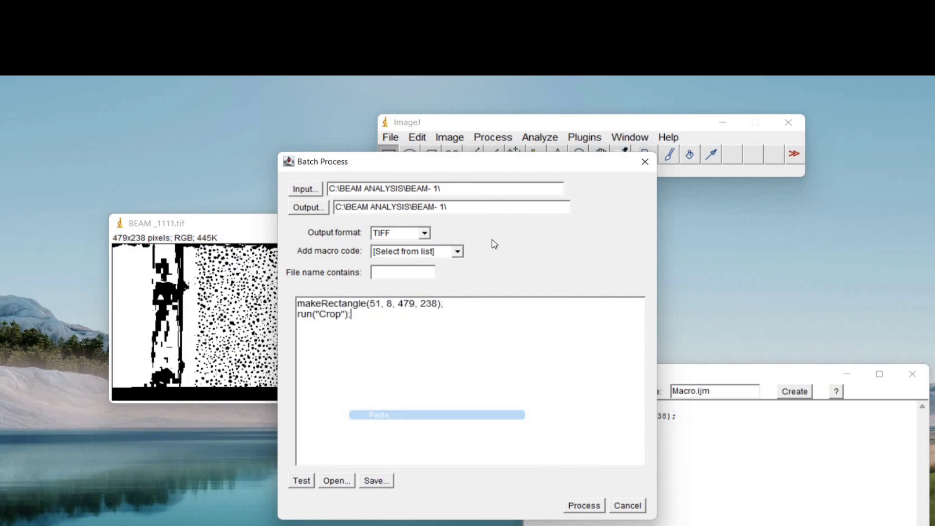
Step: Shift Batch Process left to reveal the Recorder, select its lines, then refocus the batch code
{"action": "left_click_drag", "start_coordinate": [583, 171], "coordinate": [377, 178]}
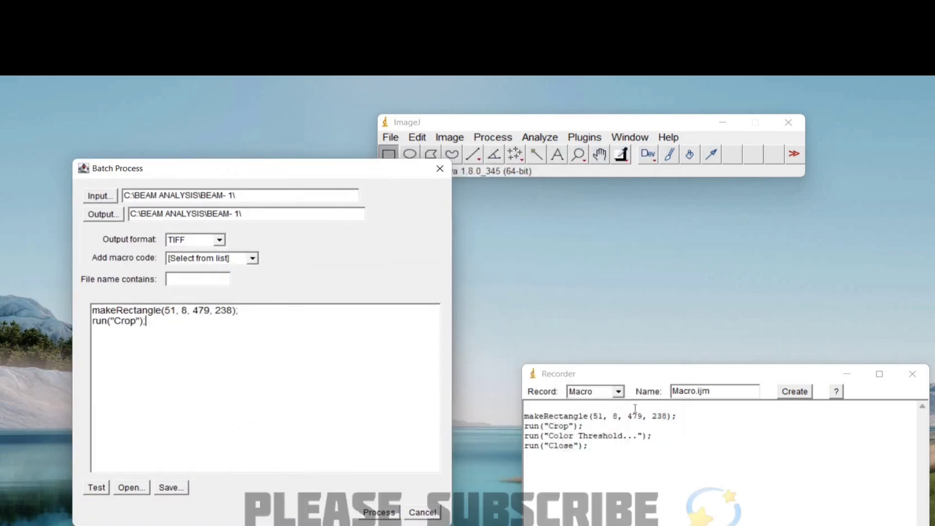
{"action": "left_click", "coordinate": [597, 437]}
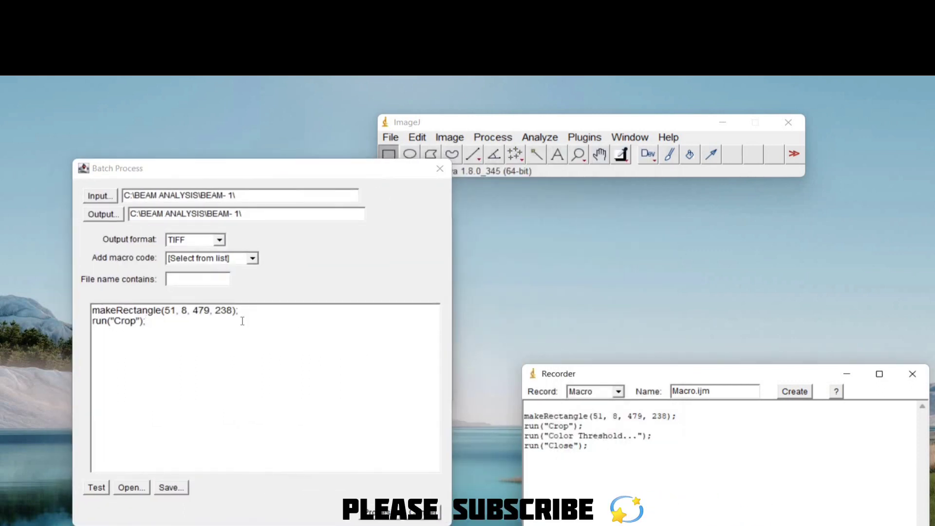
{"action": "left_click_drag", "start_coordinate": [574, 446], "coordinate": [517, 404]}
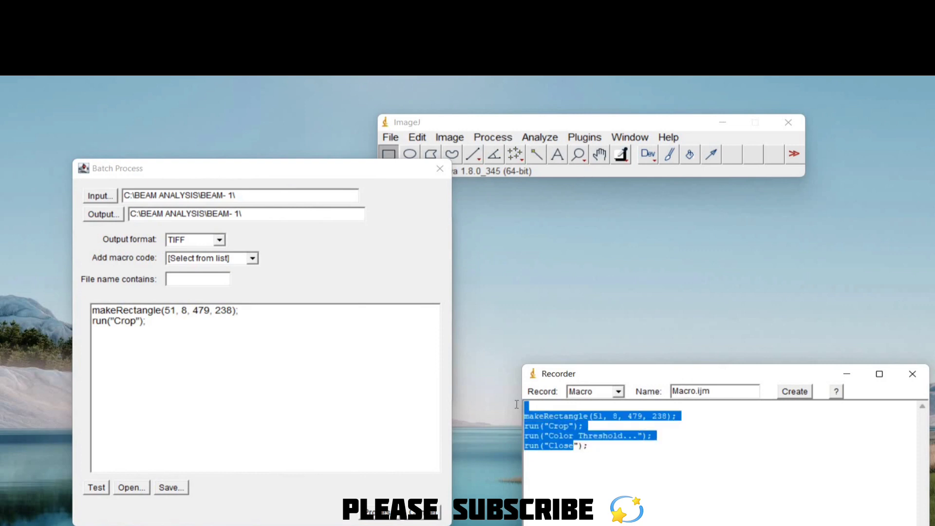
{"action": "left_click", "coordinate": [290, 323]}
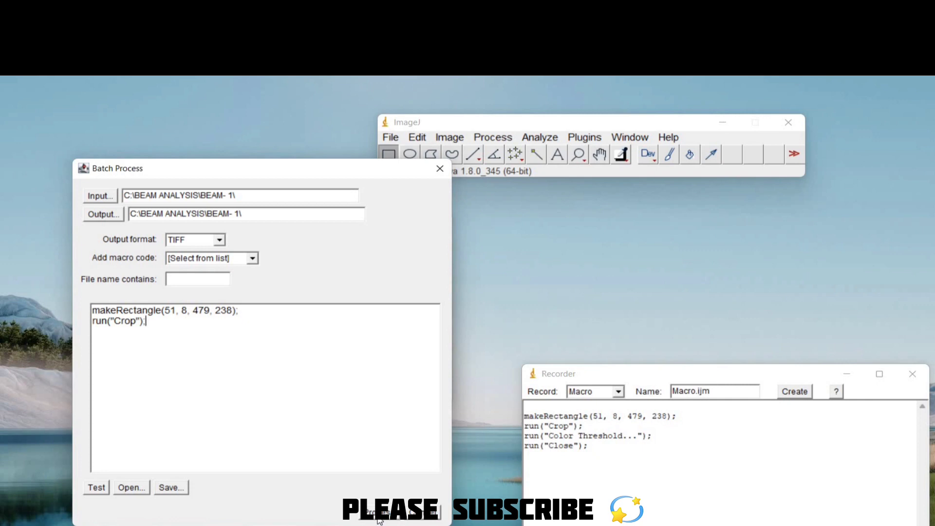
Step: Cancel Batch Process and close BEAM _1111.tif, discarding its changes
{"action": "left_click", "coordinate": [423, 513]}
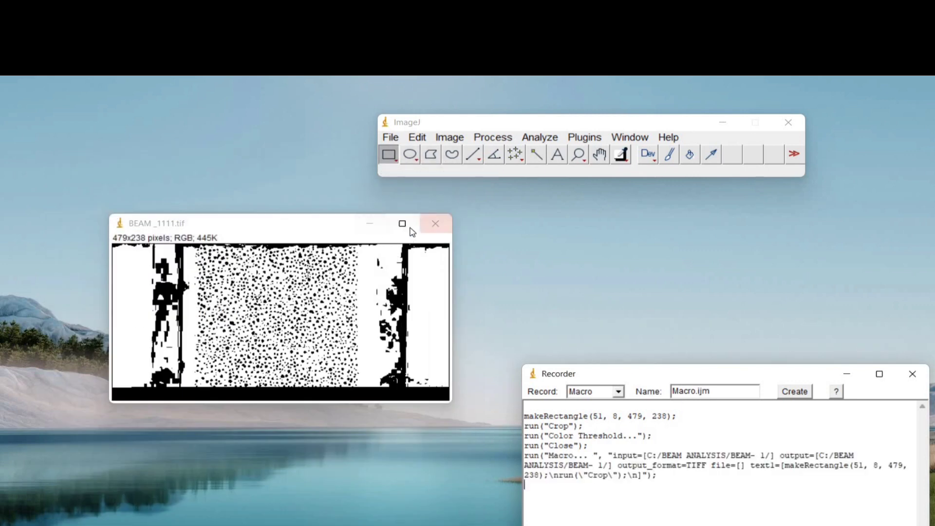
{"action": "left_click", "coordinate": [436, 223]}
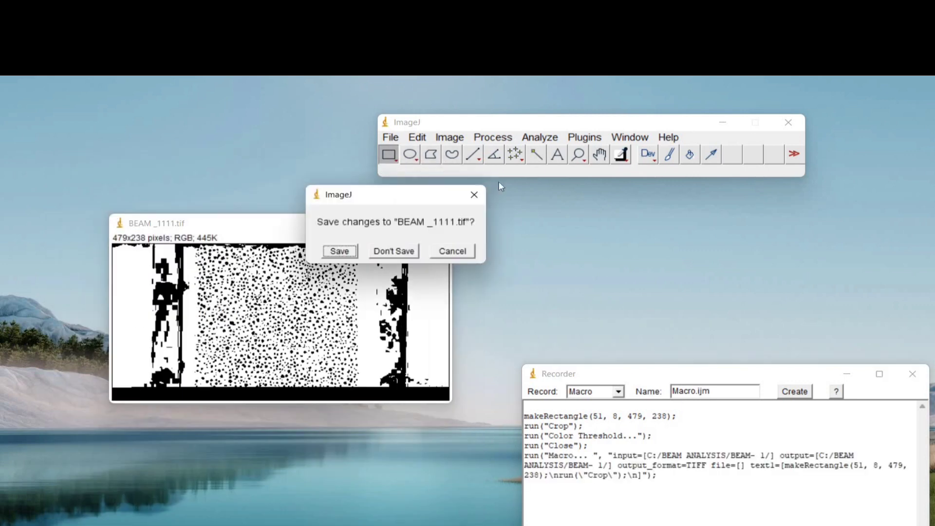
{"action": "left_click", "coordinate": [392, 252]}
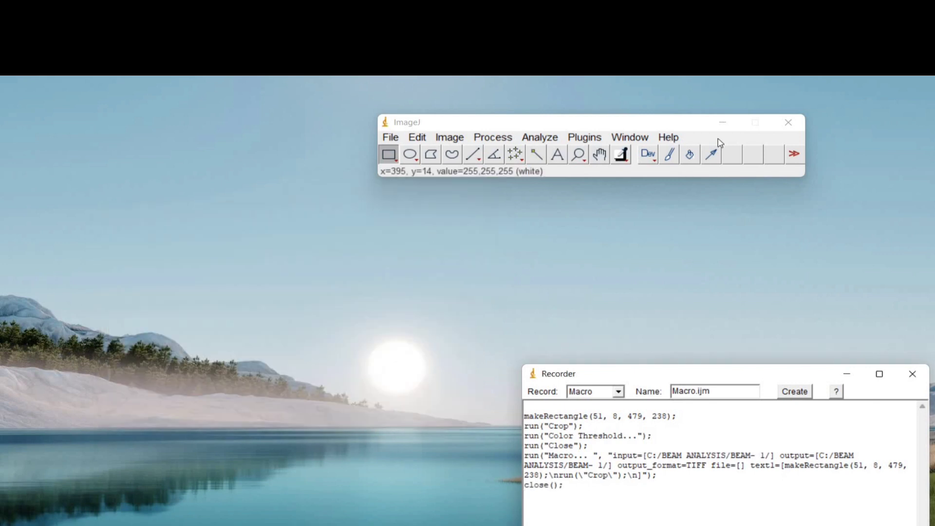
Step: Quit ImageJ and bring up Bulk Rename Utility on the BEAM- 1 folder's TIFF files
{"action": "left_click", "coordinate": [792, 125]}
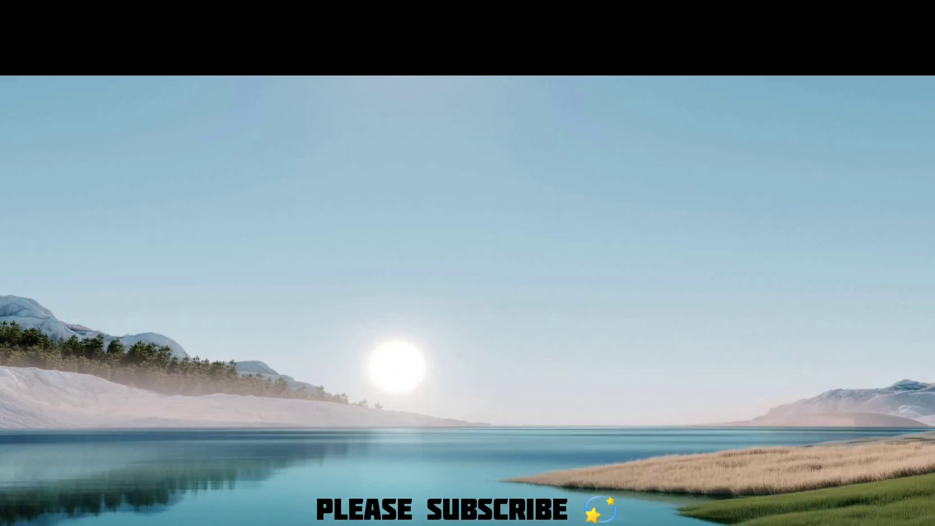
{"action": "left_click", "coordinate": [519, 512]}
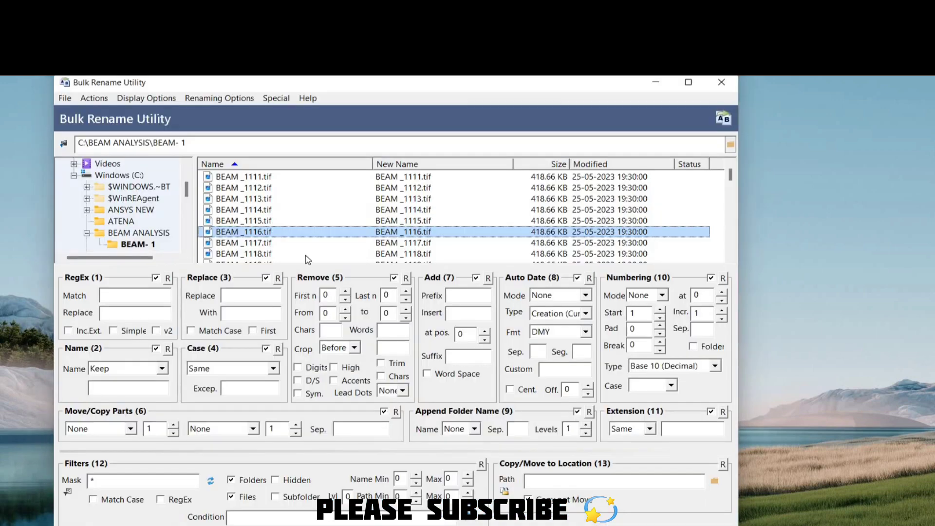